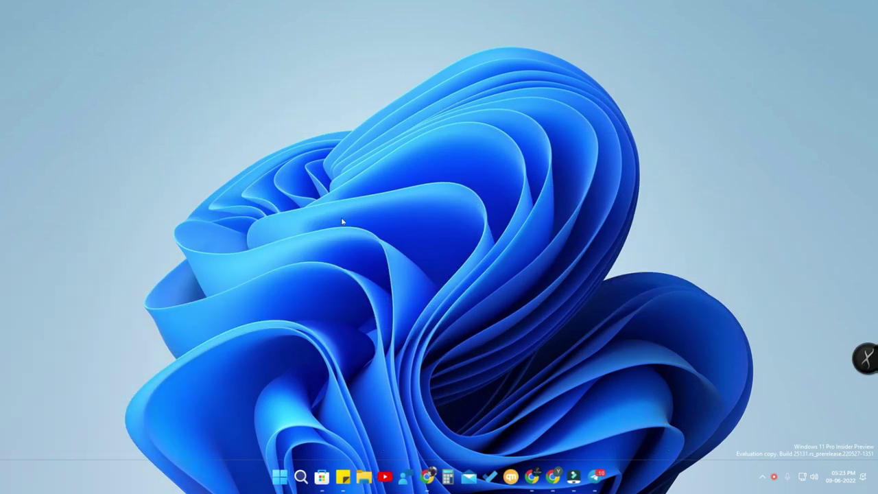
- Restore the minimized Chrome New Tab window from the taskbar so it fills the screen
mouse_move(427, 483)
click(429, 485)
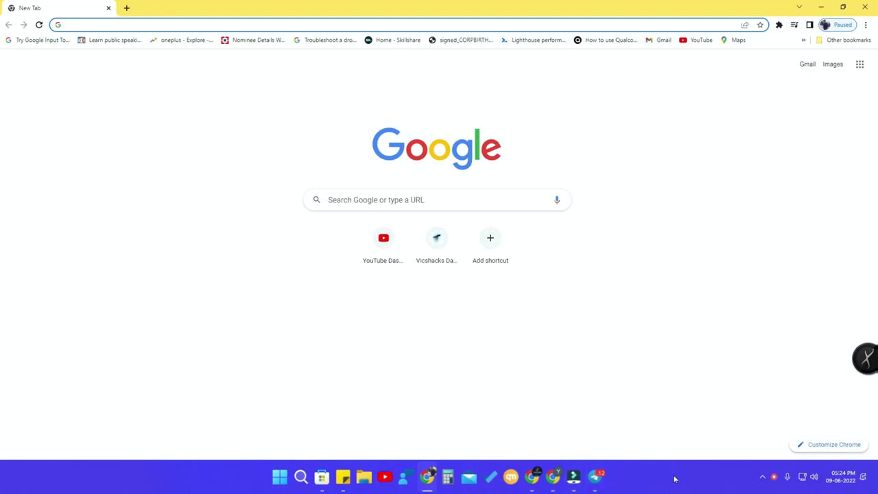
- Minimize Chrome so the TranslucentTB page in Microsoft Store is showing
click(427, 477)
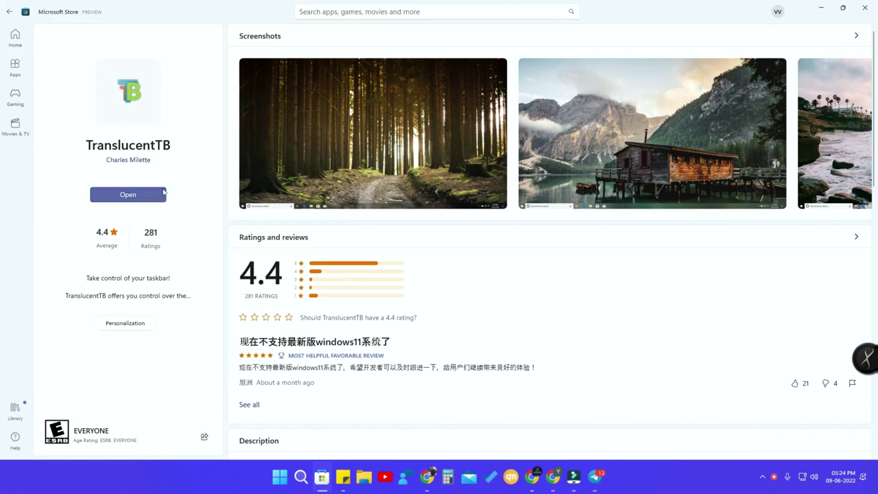
- Launch TranslucentTB from its Store page, then minimize Microsoft Store
click(192, 145)
click(71, 147)
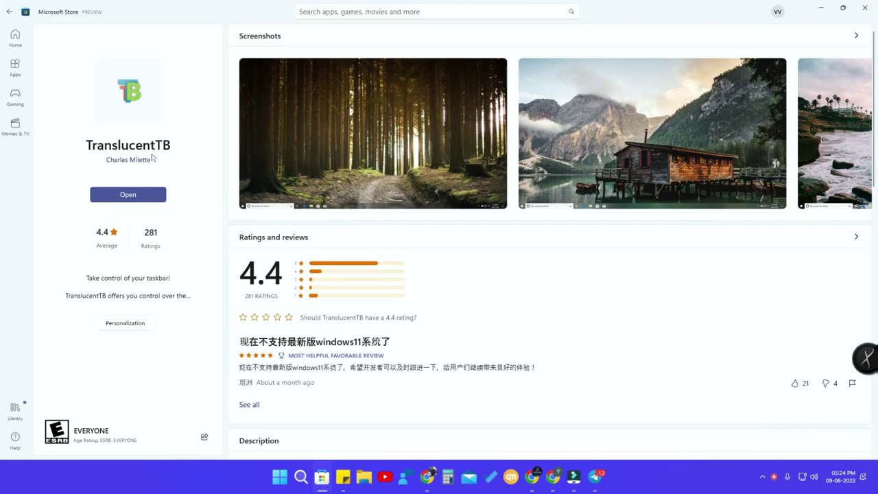
click(134, 197)
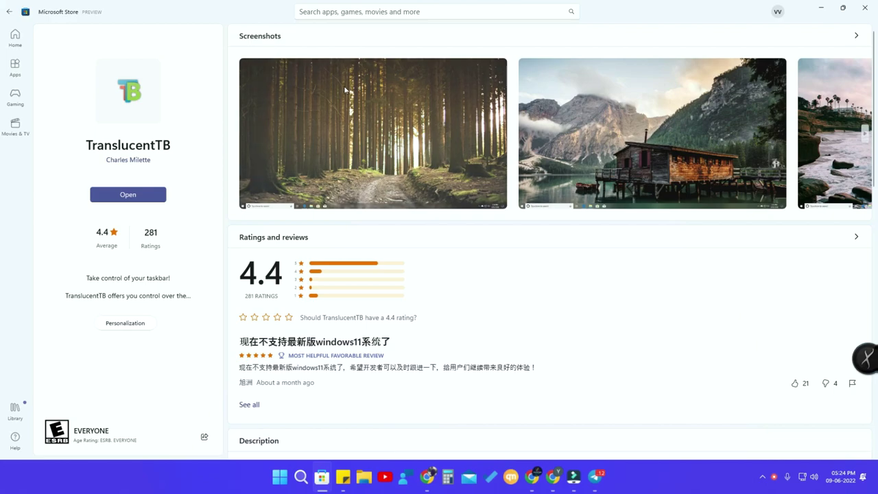
click(823, 8)
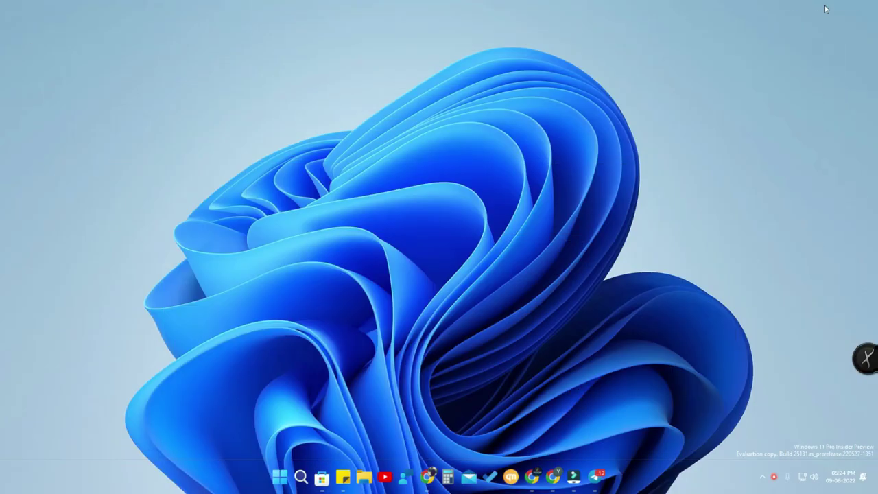
- Open TranslucentTB's tray menu and view the Desktop, Visible window and Maximised window options
click(763, 480)
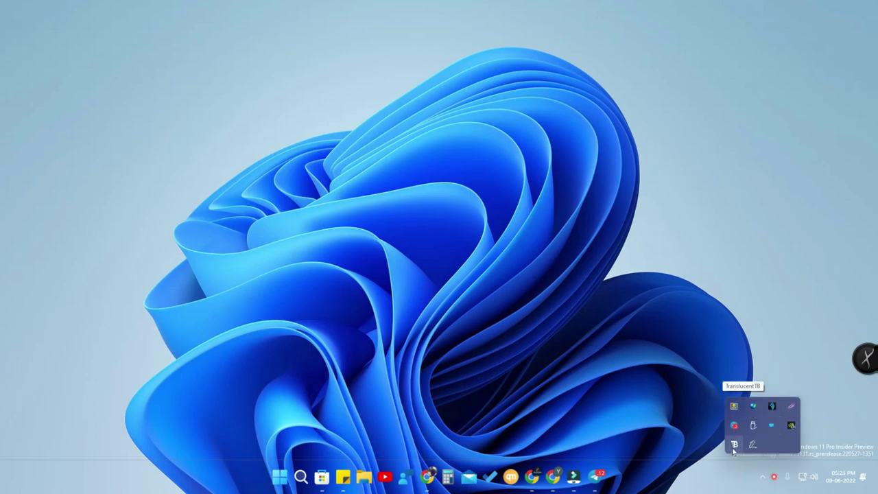
click(734, 447)
right_click(735, 447)
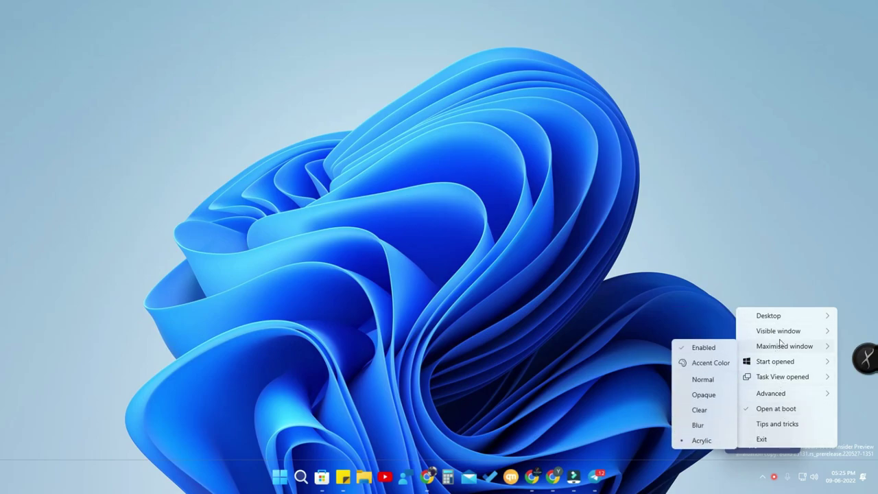
mouse_move(771, 319)
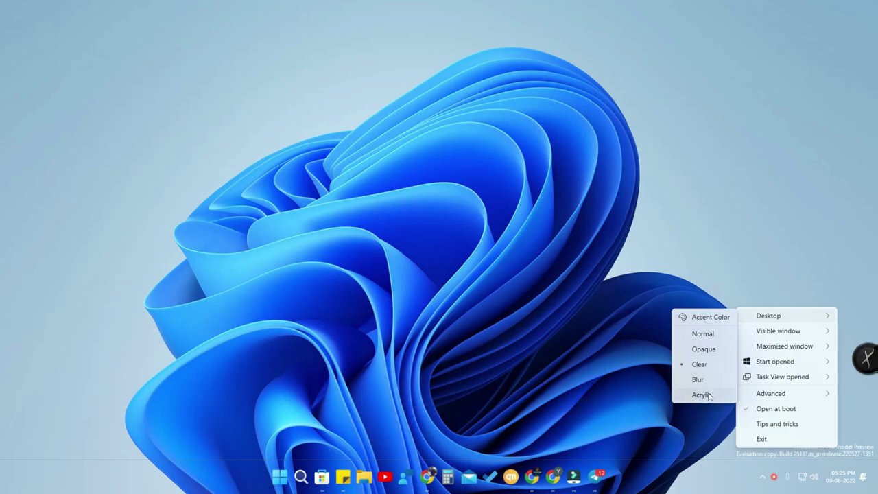
click(791, 332)
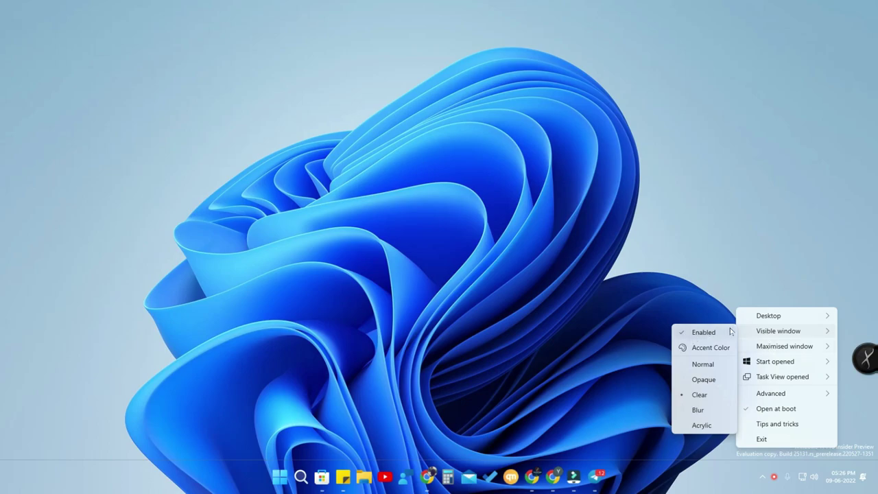
mouse_move(787, 349)
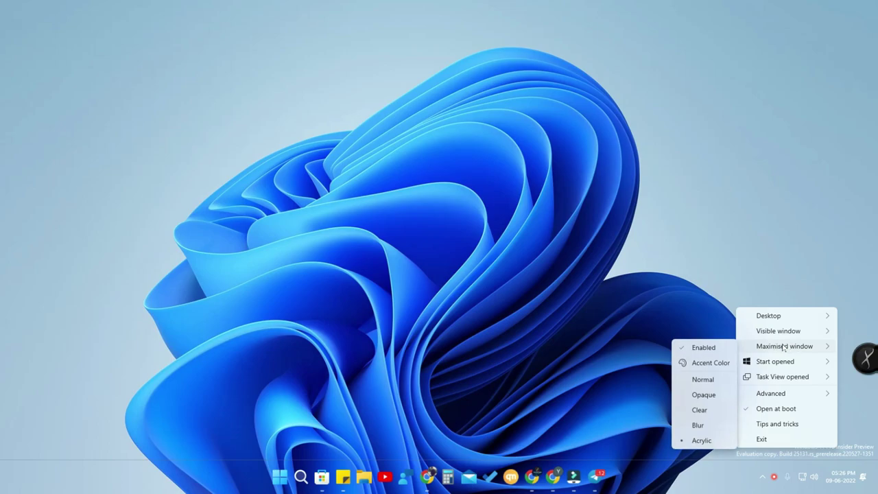
- Set the maximised-window accent colour to red, then maximize and minimize Chrome to test it
click(711, 364)
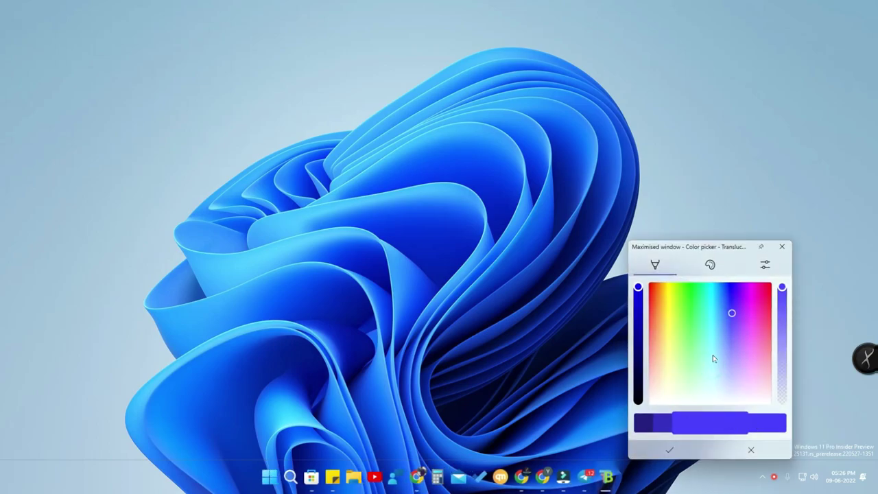
click(656, 291)
drag(656, 291, 651, 285)
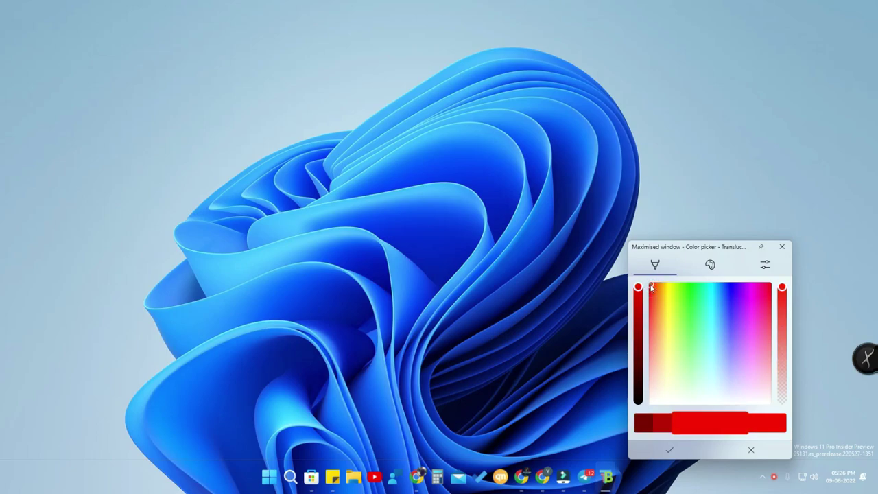
click(670, 450)
click(429, 477)
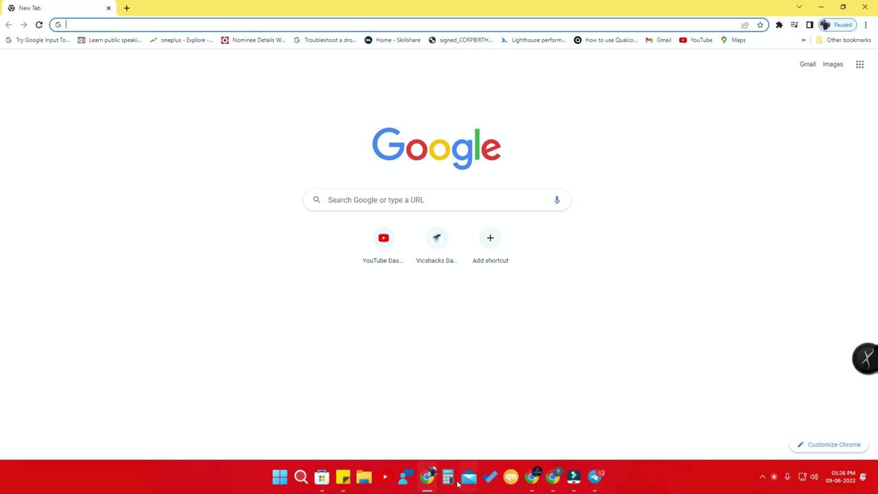
click(427, 476)
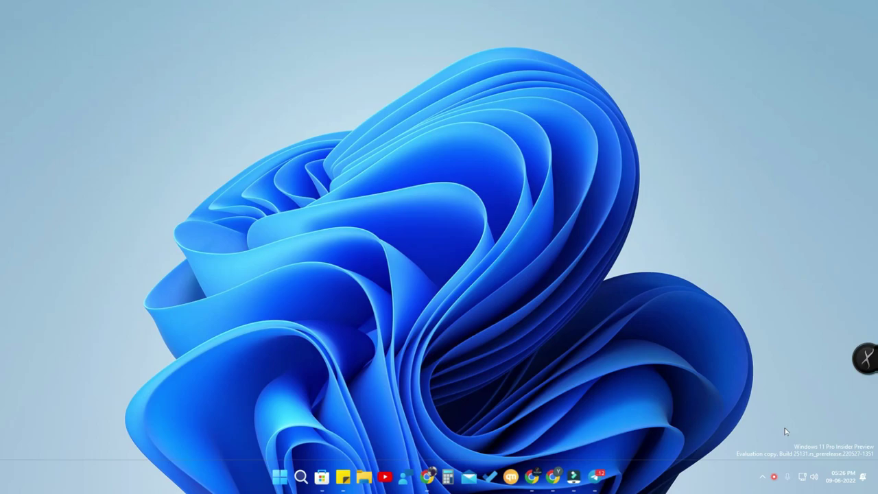
- Keep TranslucentTB's desktop taskbar style set to Clear
click(762, 476)
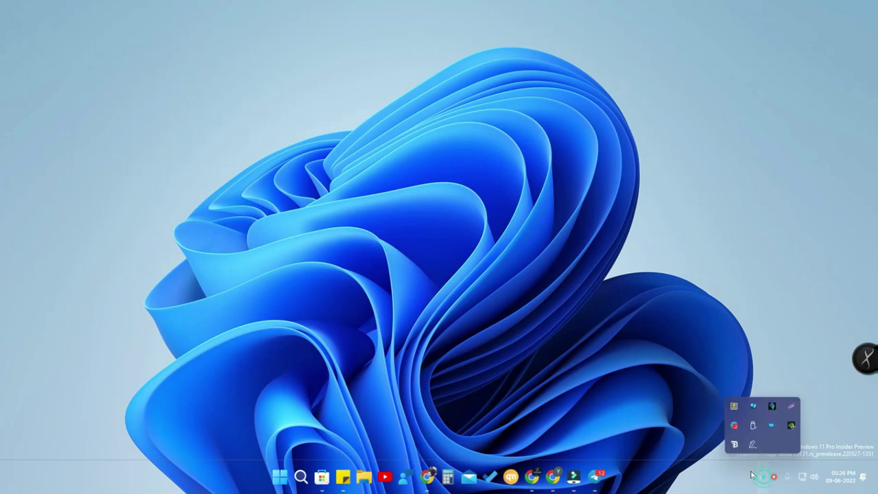
right_click(735, 444)
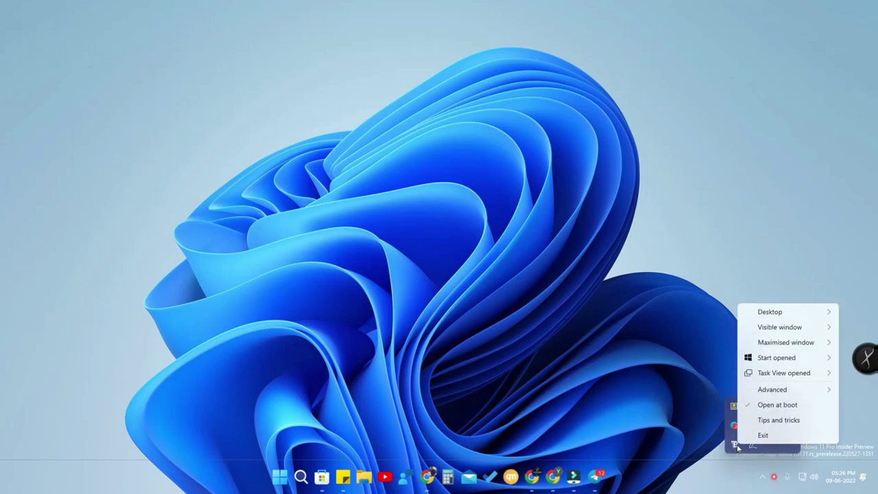
mouse_move(782, 312)
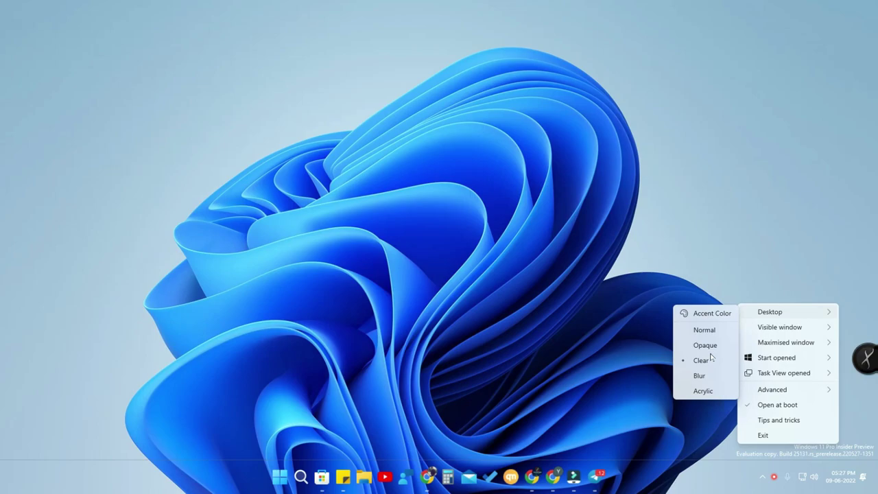
click(712, 357)
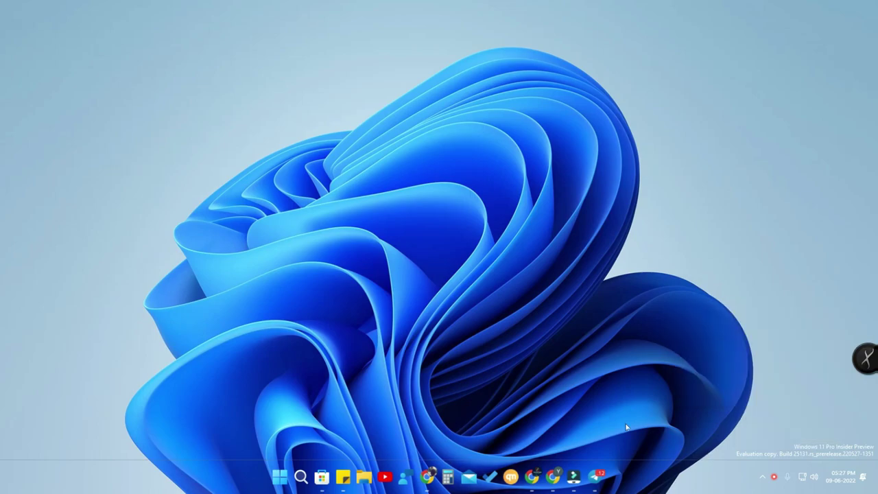
- Turn off the Visible window taskbar style in TranslucentTB
click(762, 476)
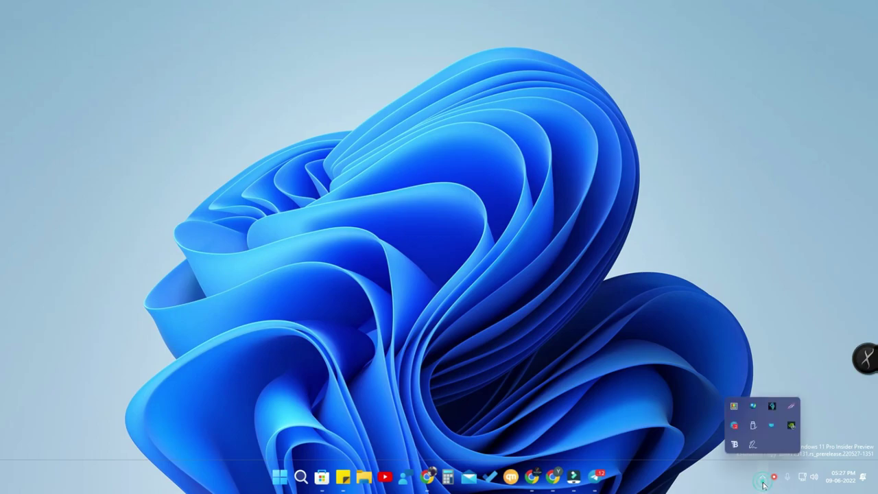
right_click(734, 445)
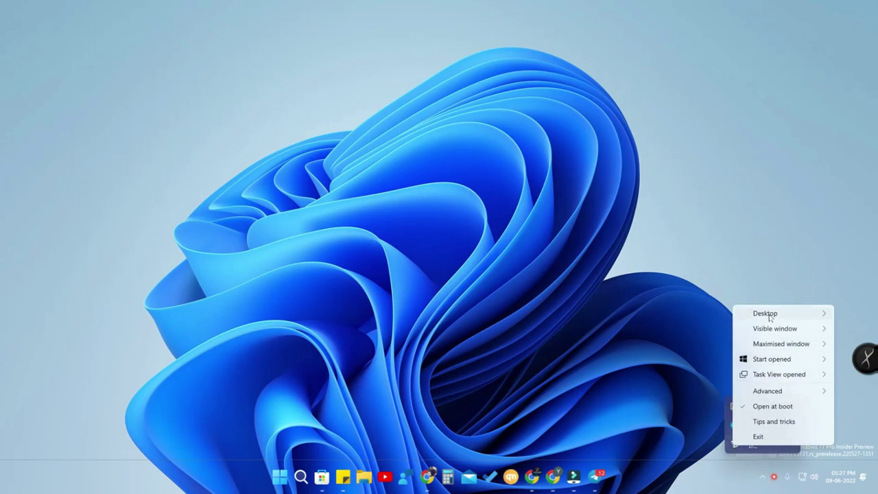
mouse_move(769, 331)
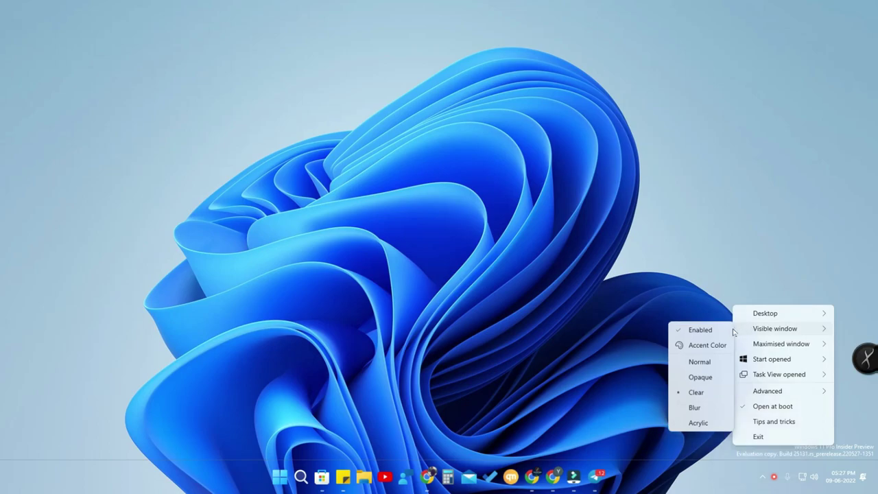
click(710, 330)
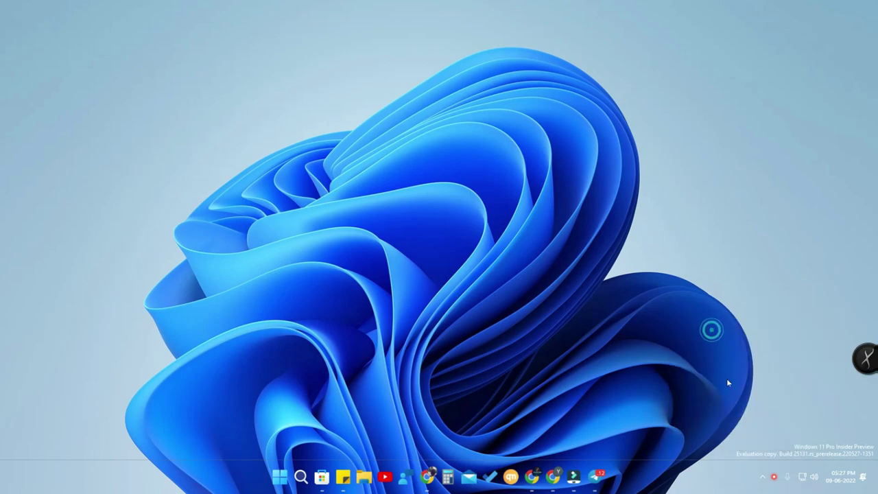
- Uncheck Enabled for the Maximised window taskbar style
click(763, 479)
right_click(733, 444)
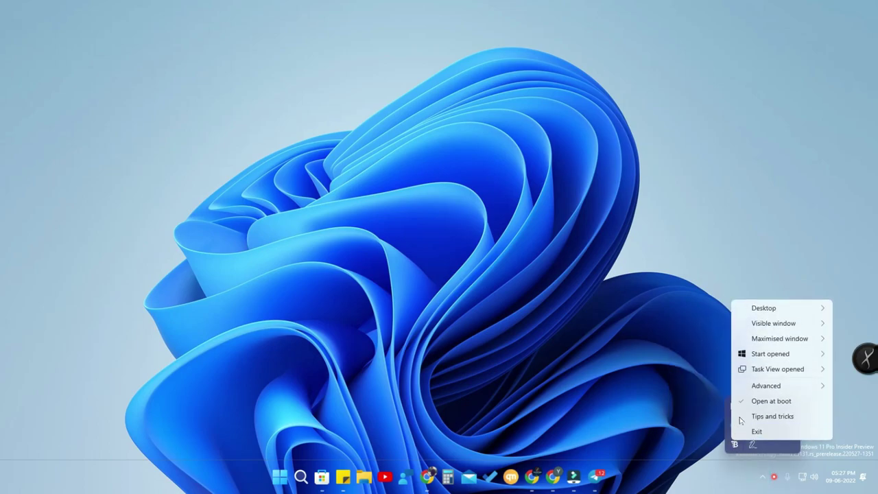
mouse_move(781, 343)
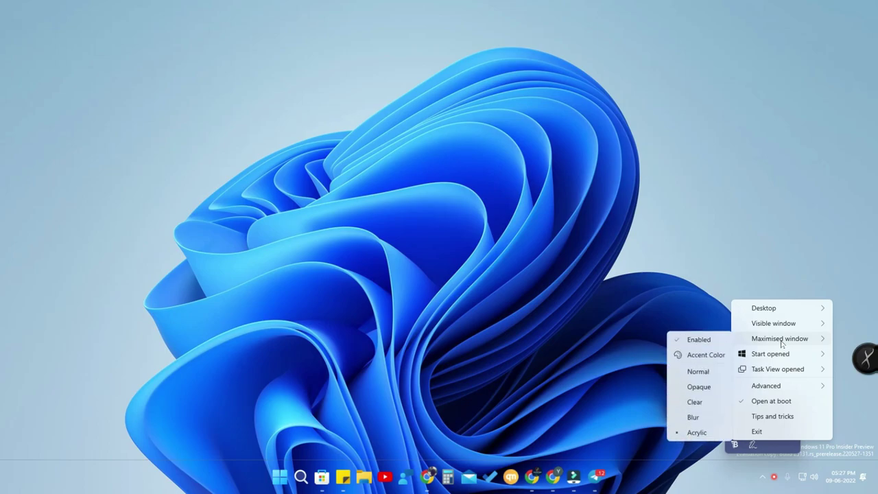
click(706, 341)
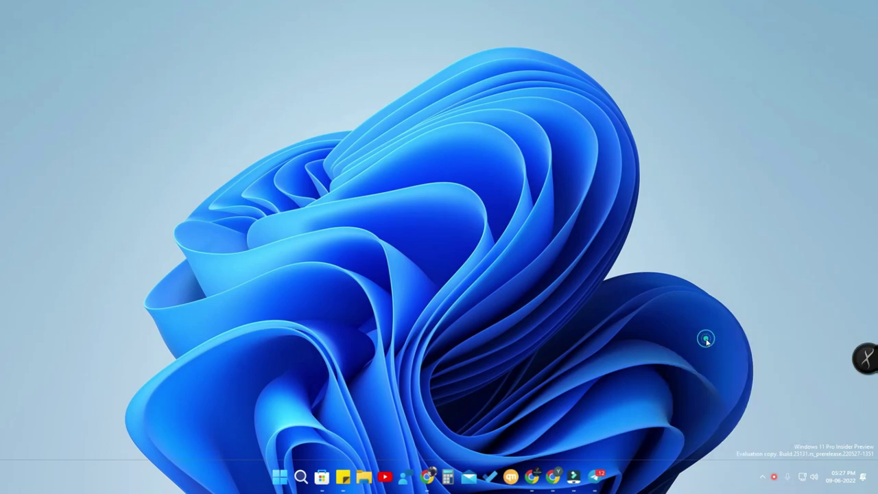
- Open Chrome's new tab and enable TranslucentTB's Start opened taskbar style
click(426, 476)
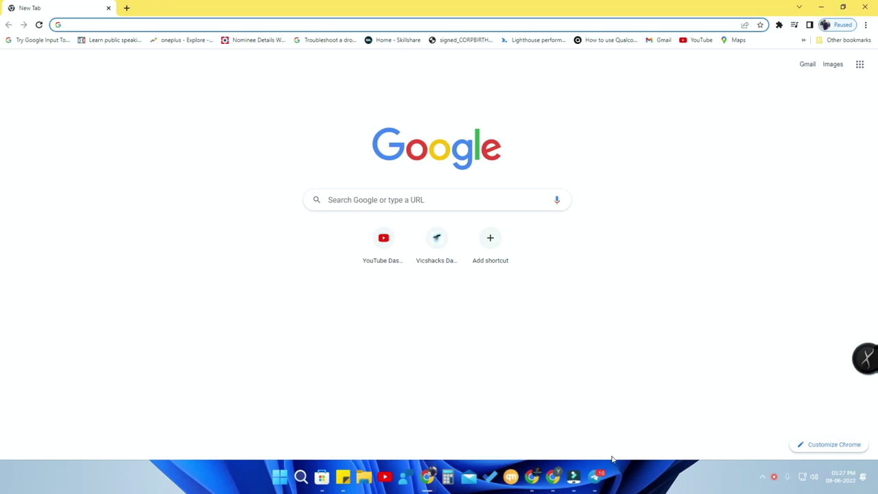
click(761, 478)
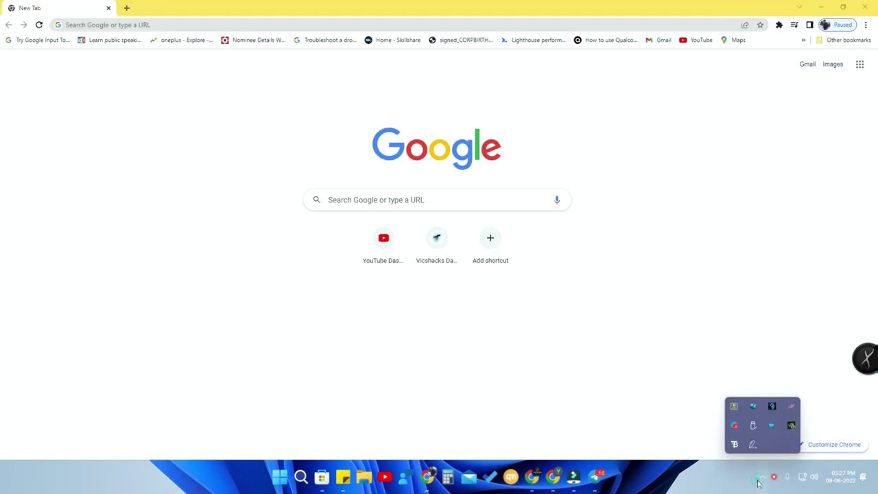
right_click(734, 444)
mouse_move(786, 354)
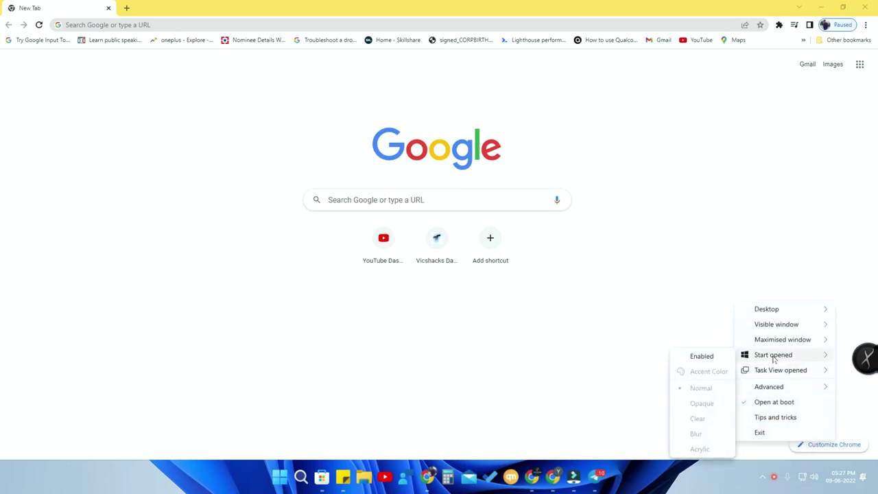
click(714, 356)
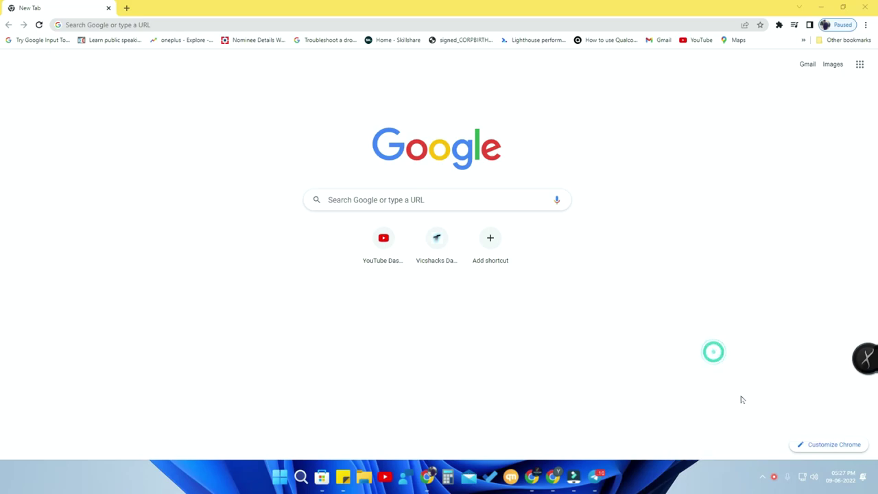
- Reopen the TranslucentTB tray menu to check the Start opened settings
click(762, 478)
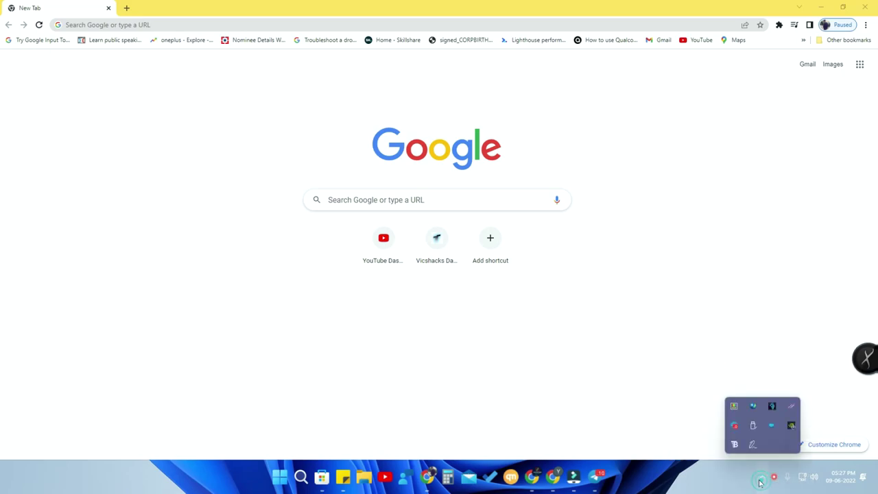
right_click(734, 446)
mouse_move(778, 358)
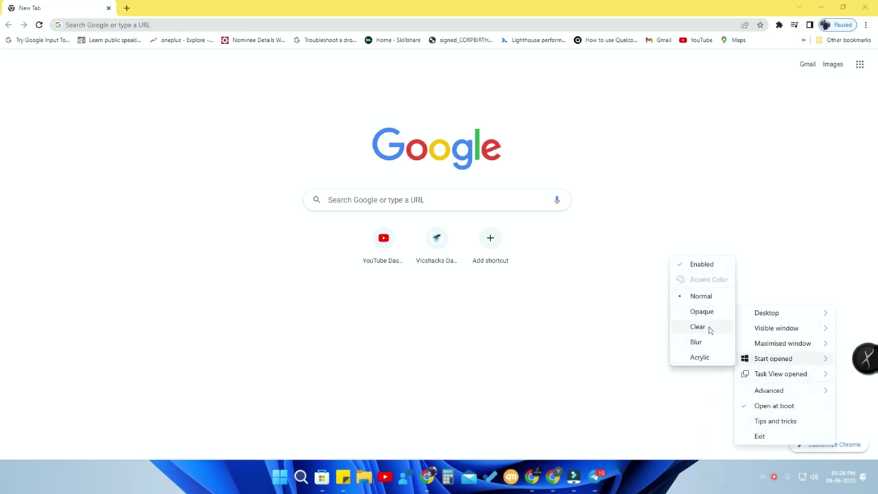
click(761, 476)
- Give the Start opened style a yellow accent colour, then show the desktop with Win+D
right_click(737, 444)
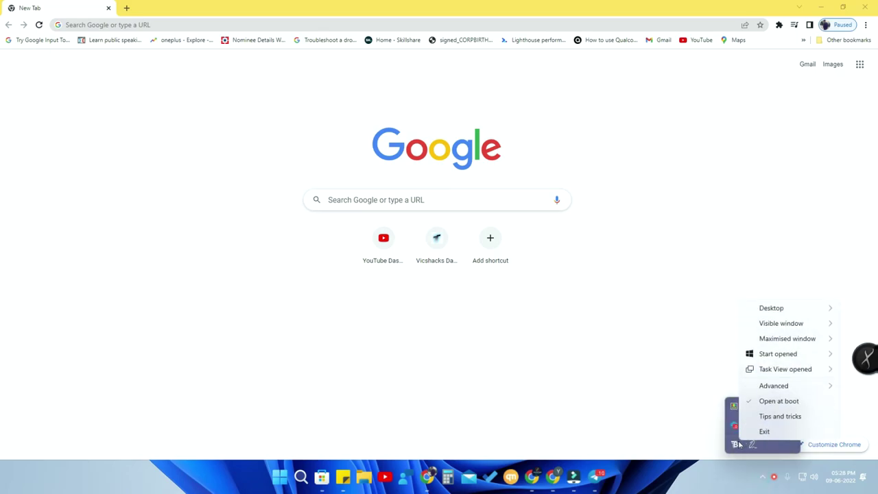
mouse_move(765, 354)
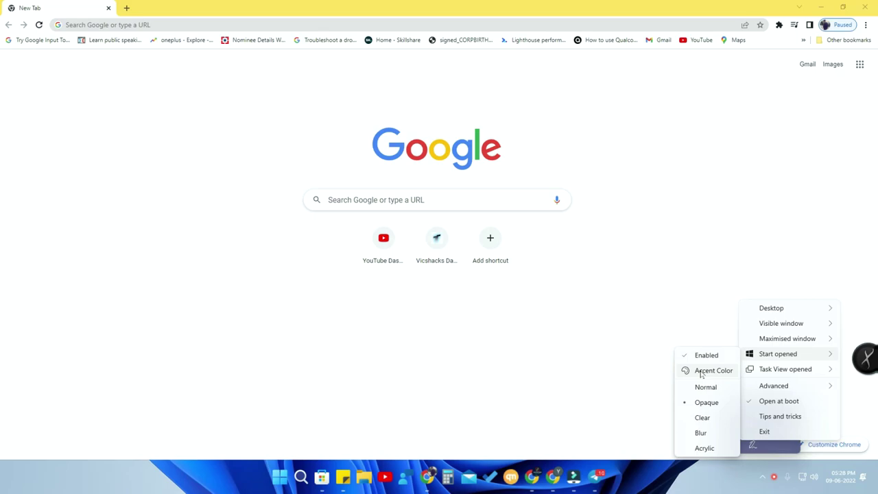
click(703, 371)
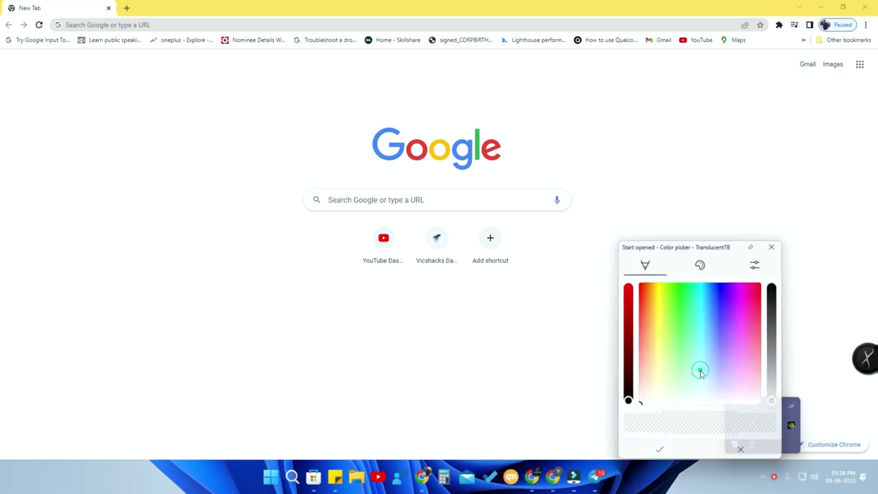
click(753, 290)
click(667, 324)
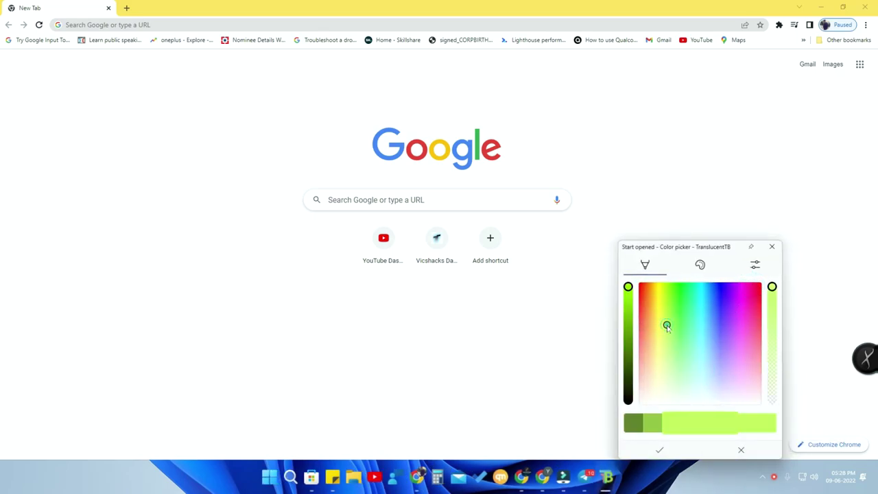
drag(662, 315, 658, 300)
click(660, 449)
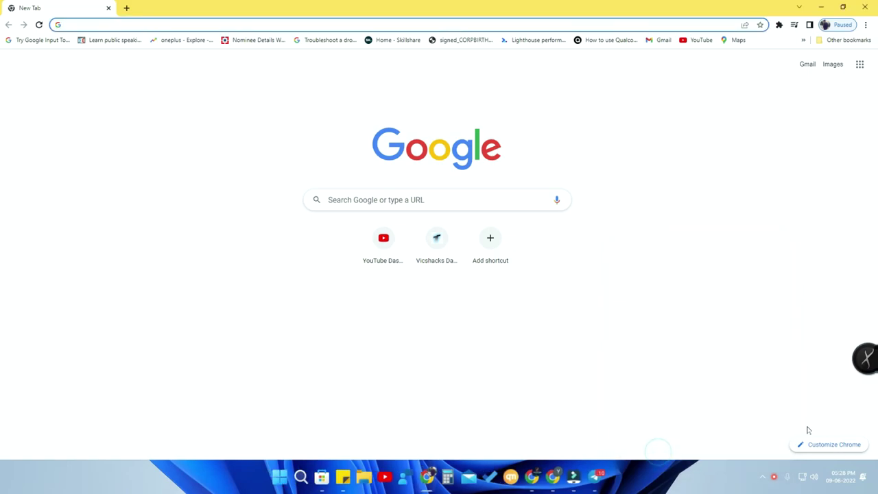
key(super+d)
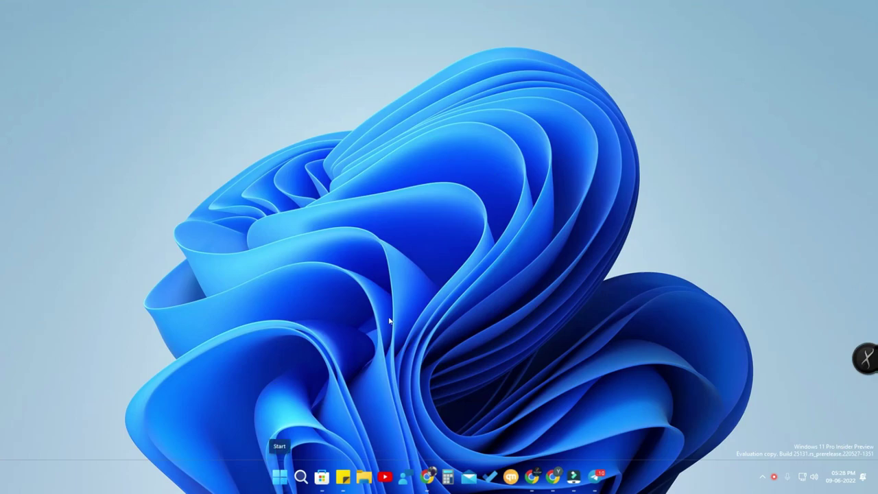
- Preview the yellow Start taskbar, disable the Start opened style, then test Start again
click(279, 478)
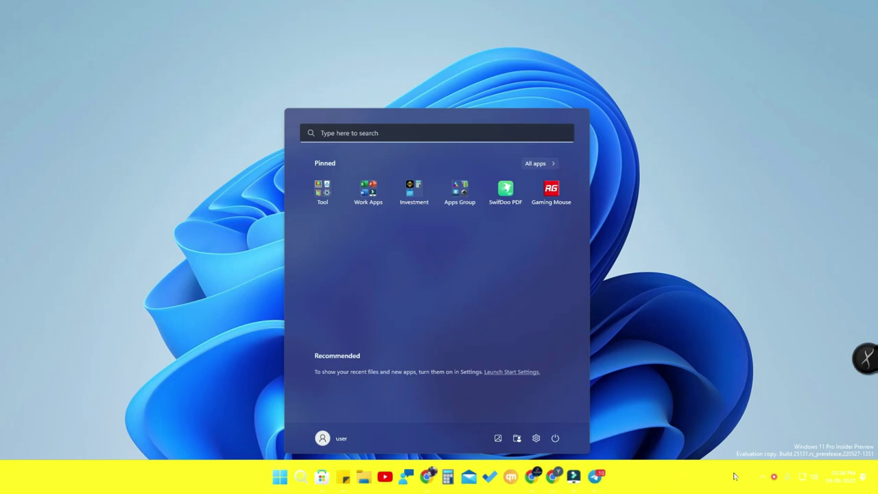
click(763, 482)
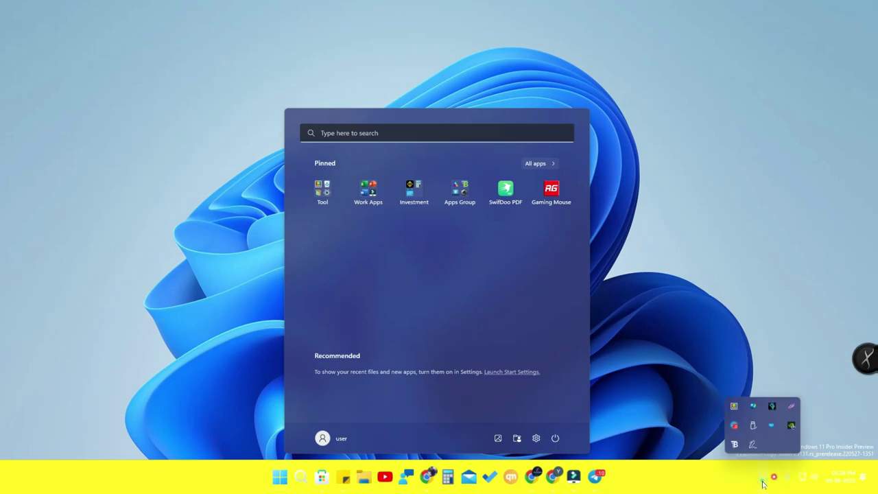
right_click(734, 445)
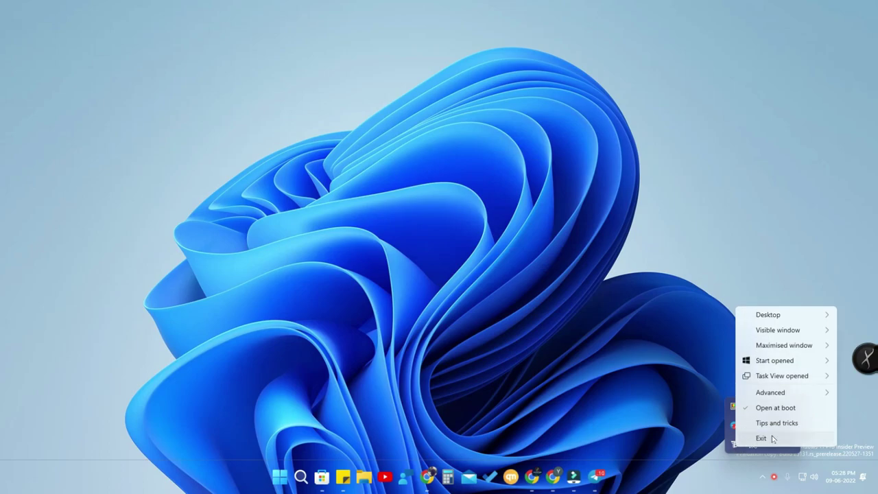
mouse_move(767, 362)
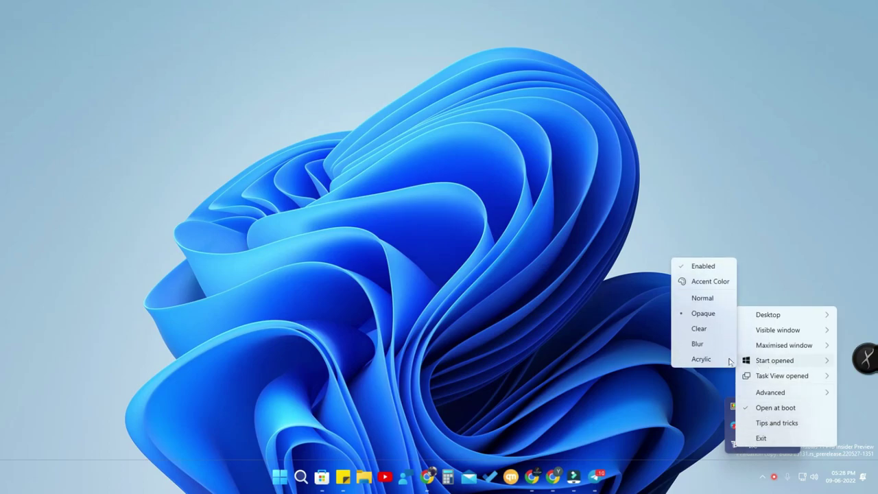
click(706, 268)
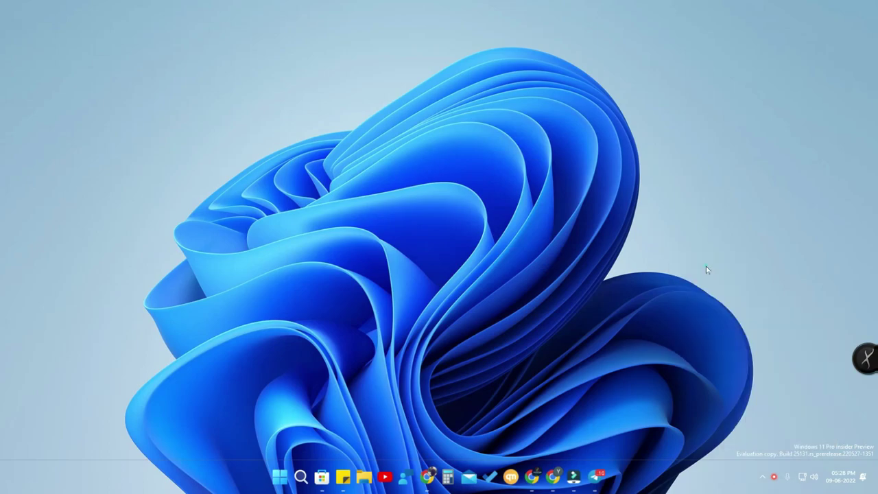
click(279, 481)
click(280, 480)
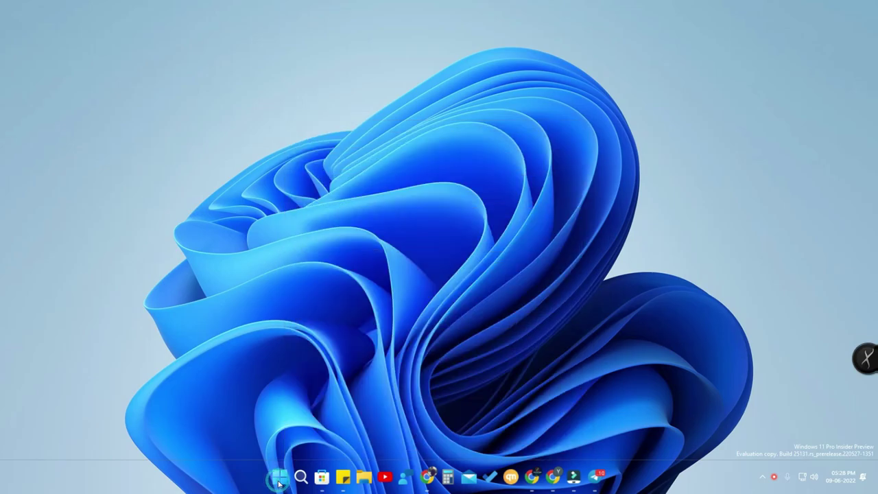